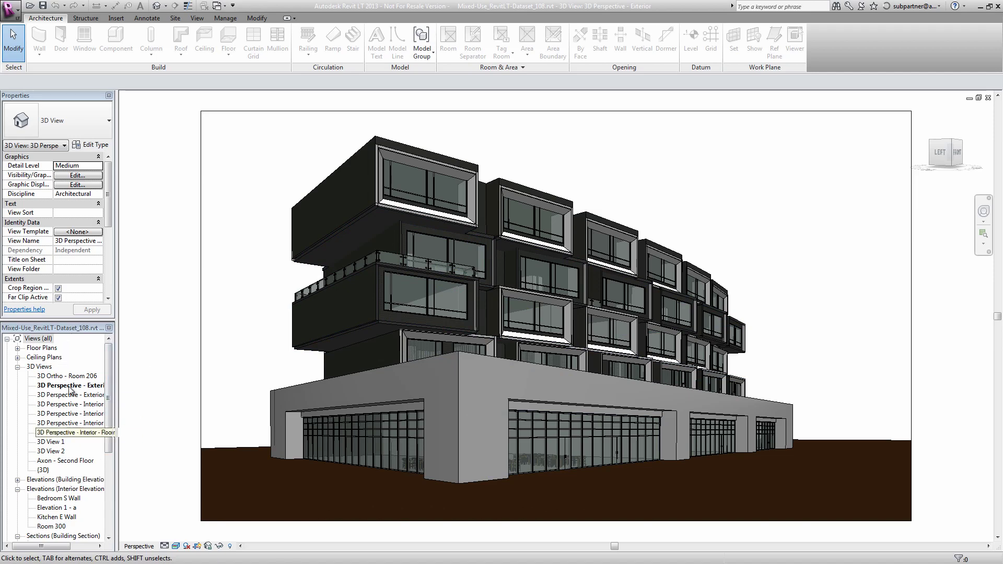
- Open the 3D Perspective - Interior - Room 208 view and turn on shadows
double_click(121, 432)
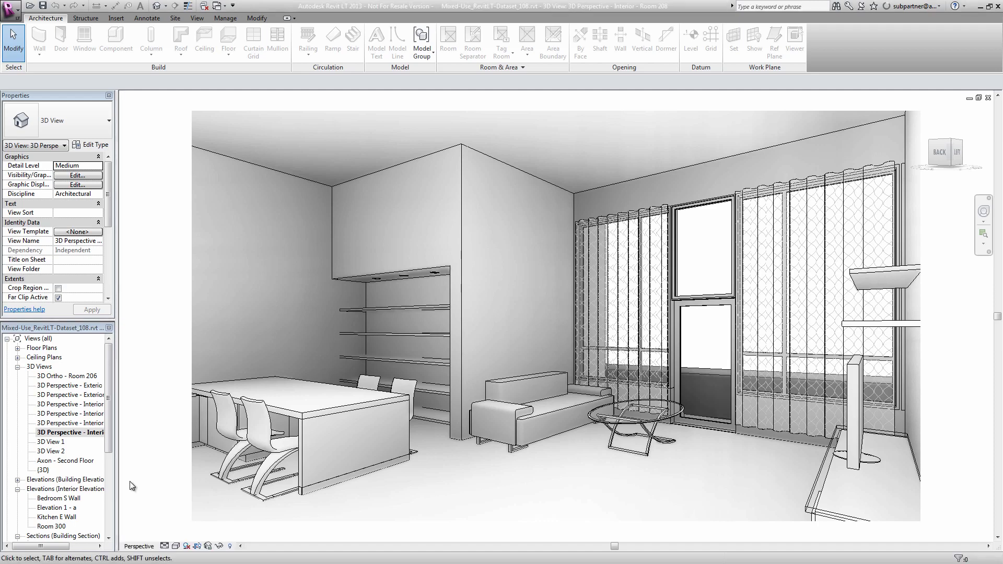
click(186, 547)
click(211, 534)
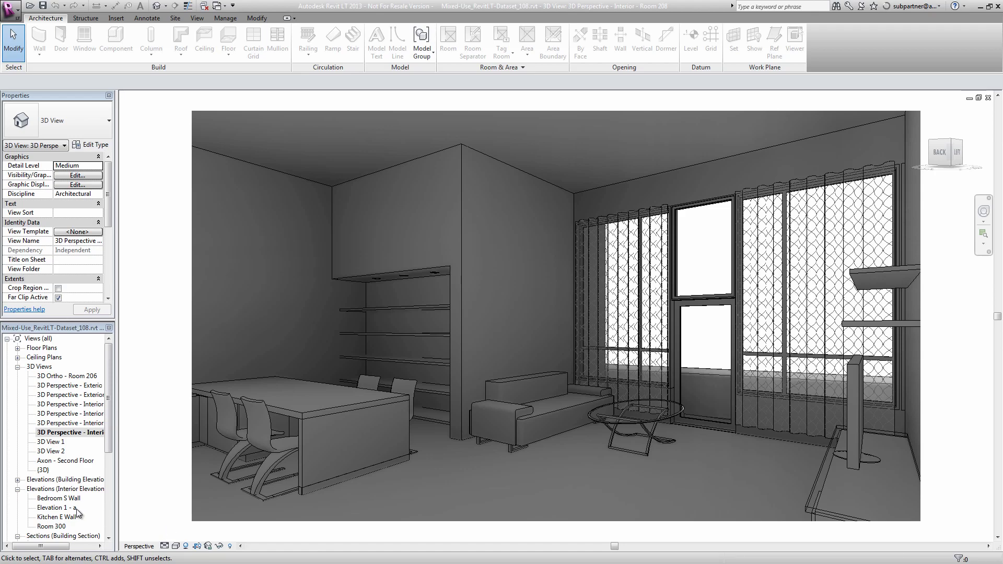
- In the view's online rendering options, set the sun settings' solar study to Still
click(176, 546)
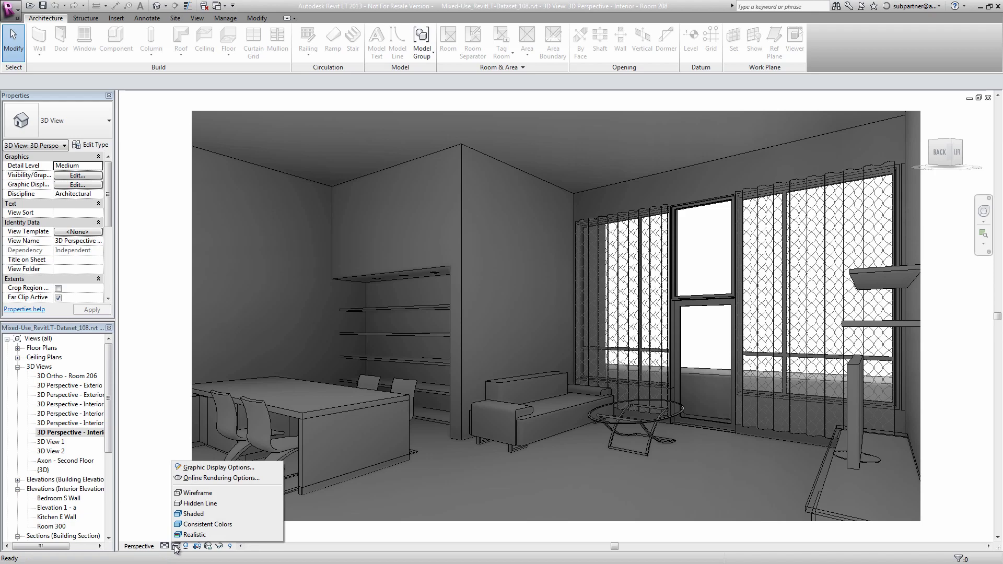
click(251, 479)
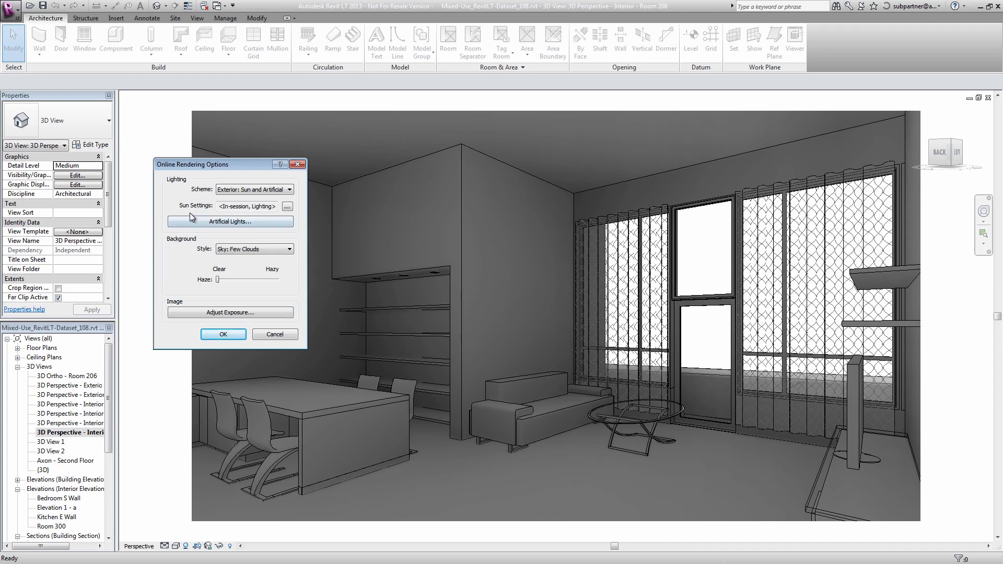
click(287, 207)
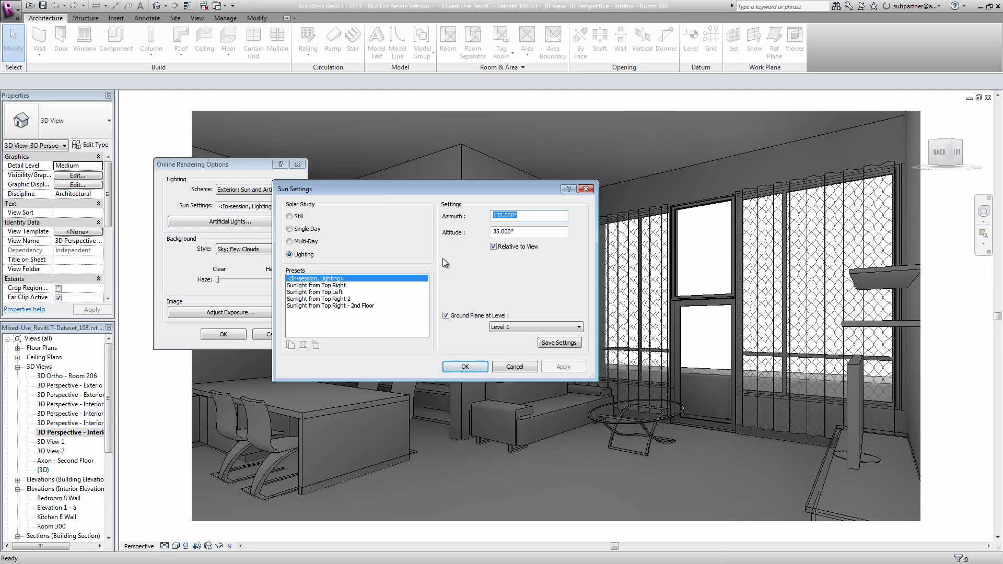
click(298, 218)
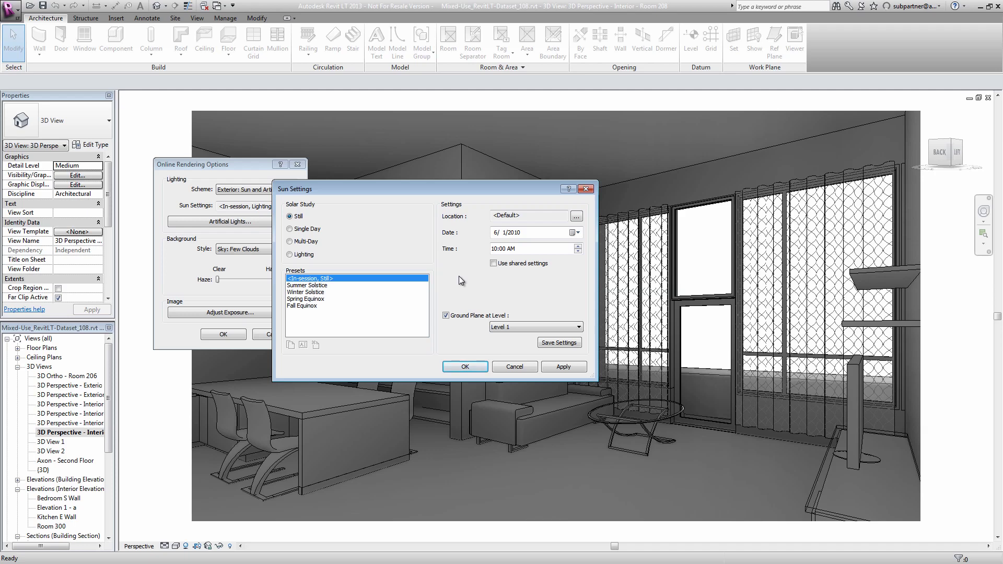
- Apply the Summer Solstice sun preset, replace it with Winter Solstice, and accept the sun and online rendering settings
click(324, 286)
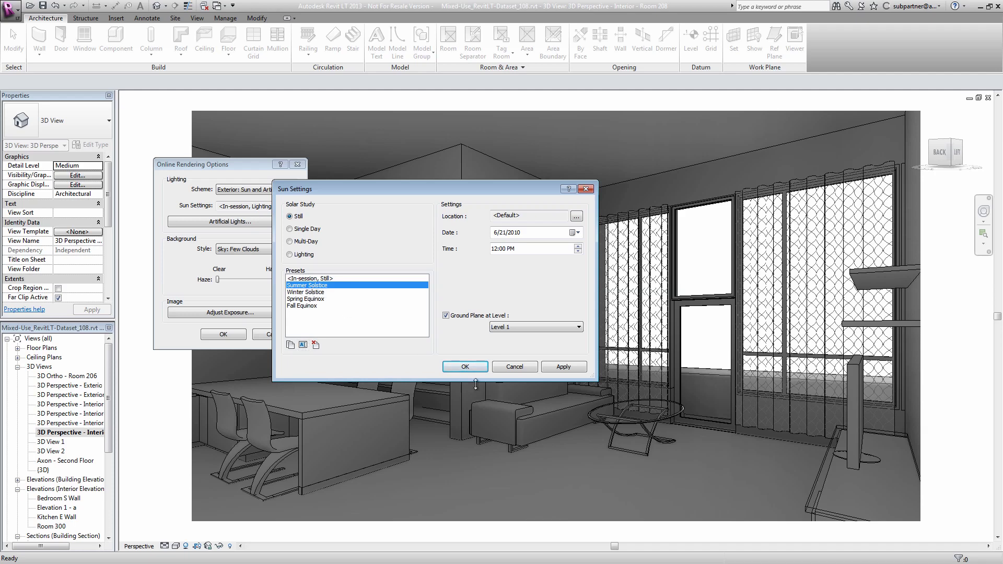
click(557, 367)
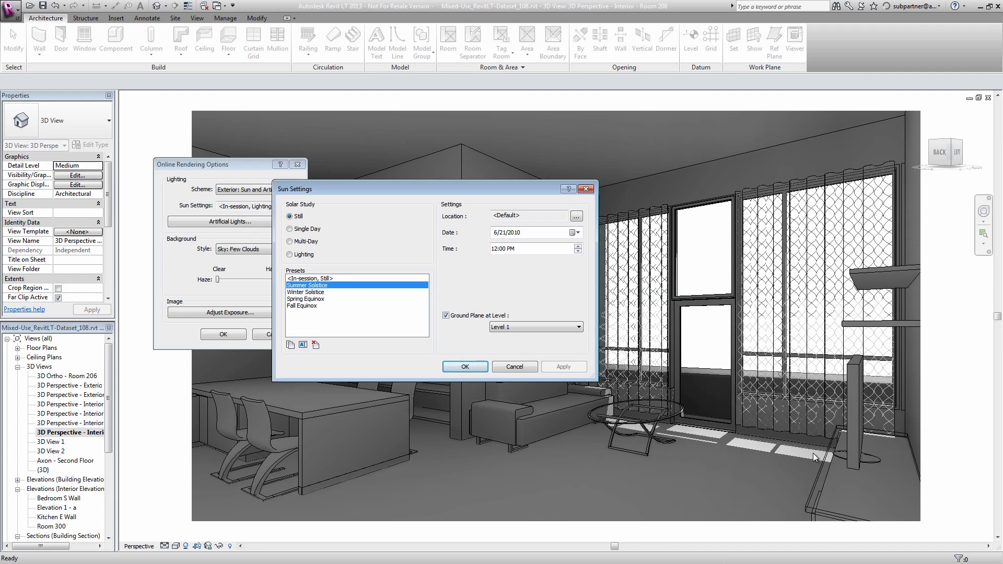
click(319, 292)
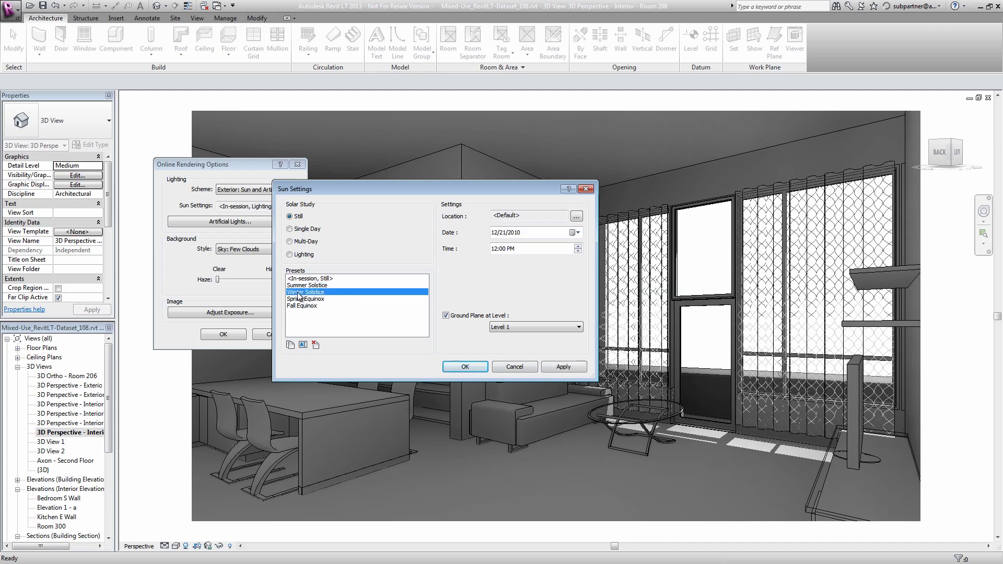
click(550, 366)
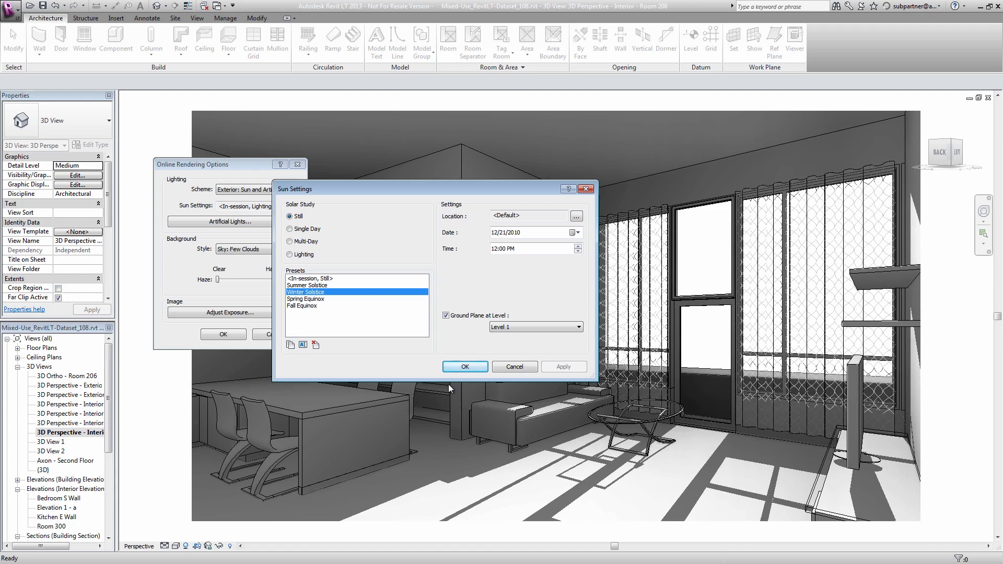
click(462, 366)
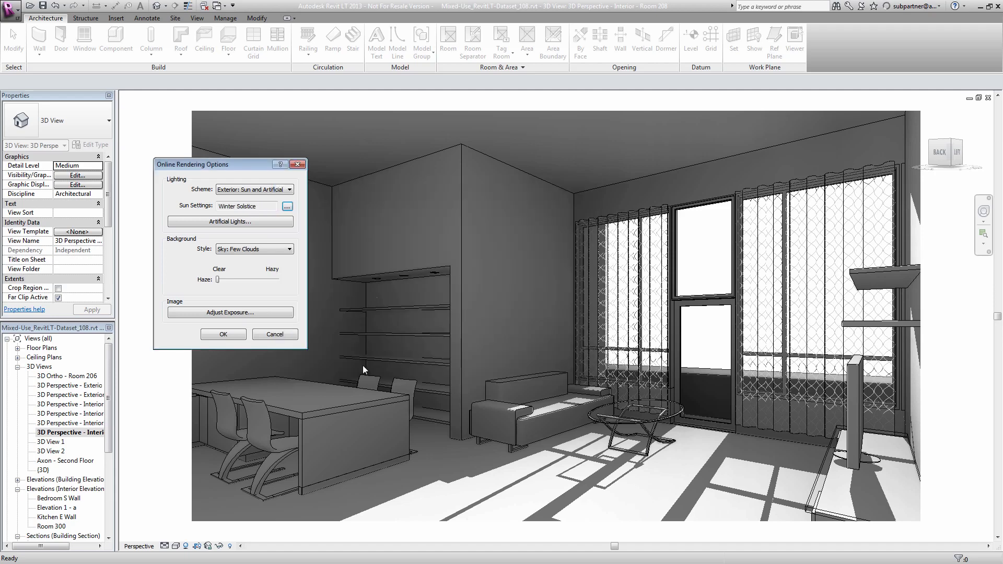
click(237, 335)
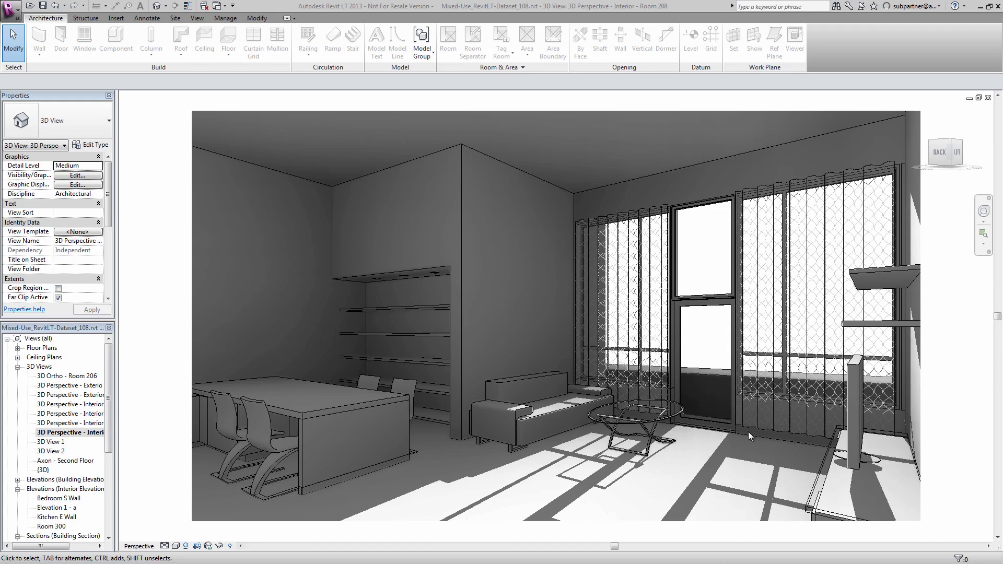
- Assign the *Finish Wood Floor material to the structure layer of the room floor's *1/4" Finish Wood 2 type
click(704, 449)
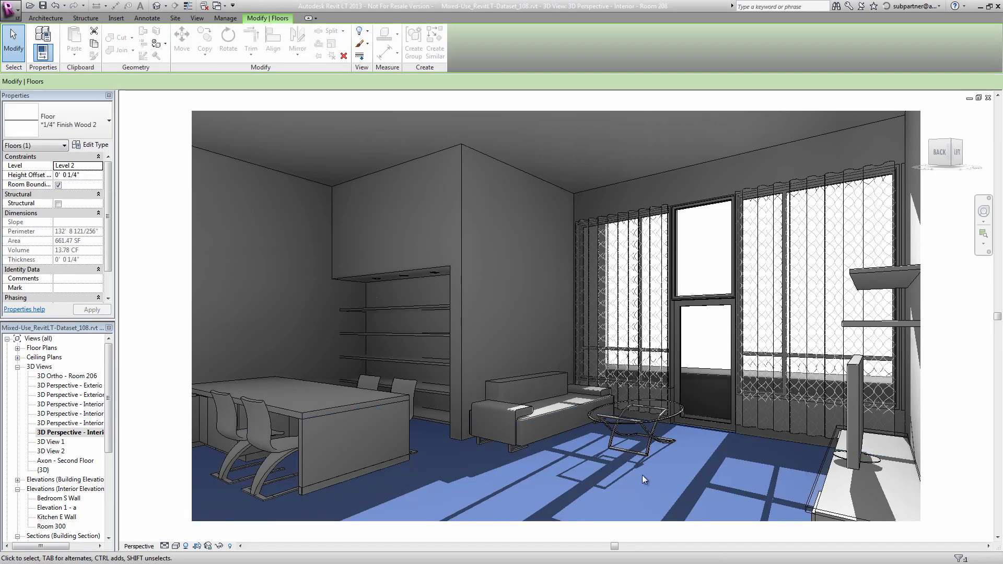
click(87, 146)
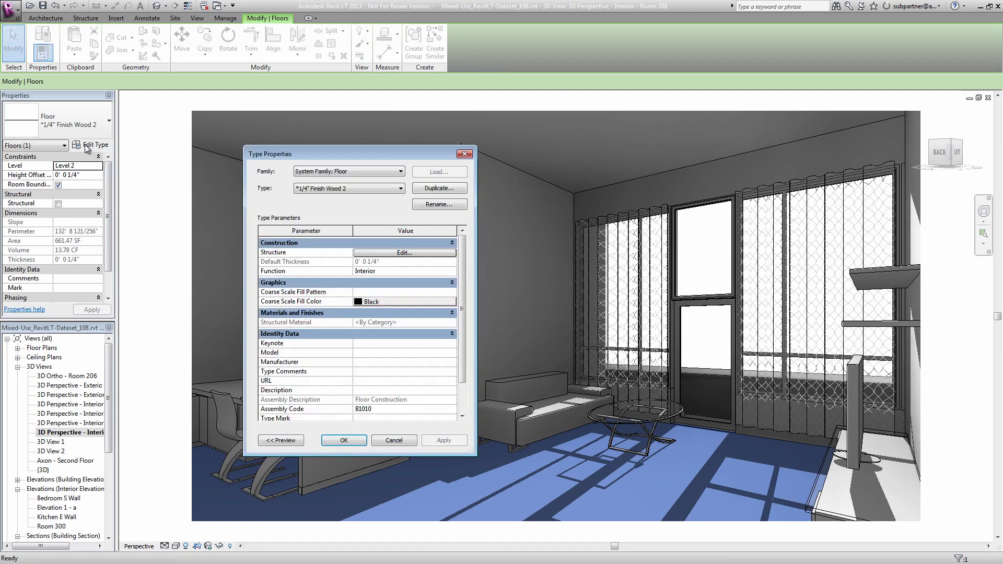
click(412, 252)
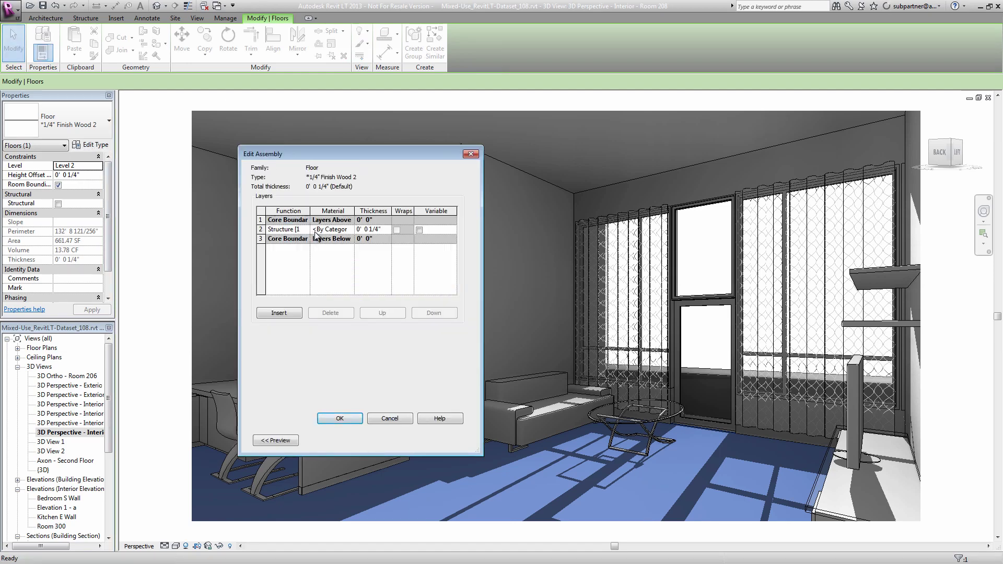
click(342, 230)
click(350, 230)
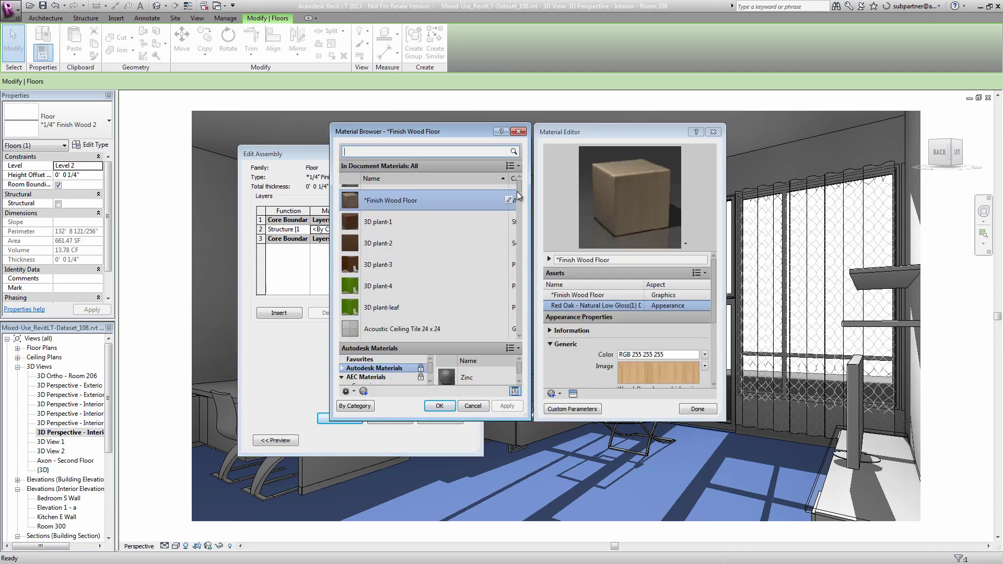
scroll(523, 184, up, 1)
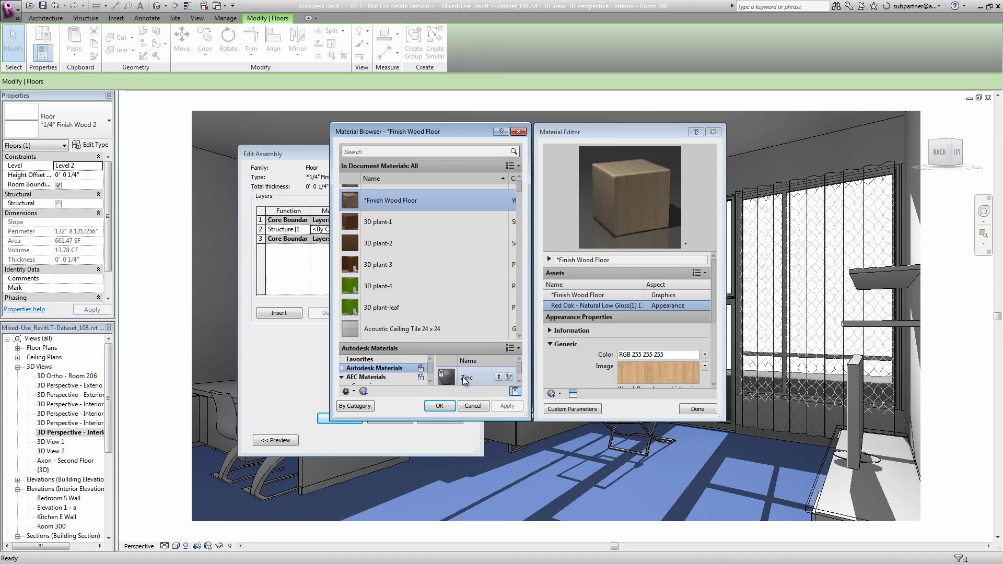
click(420, 199)
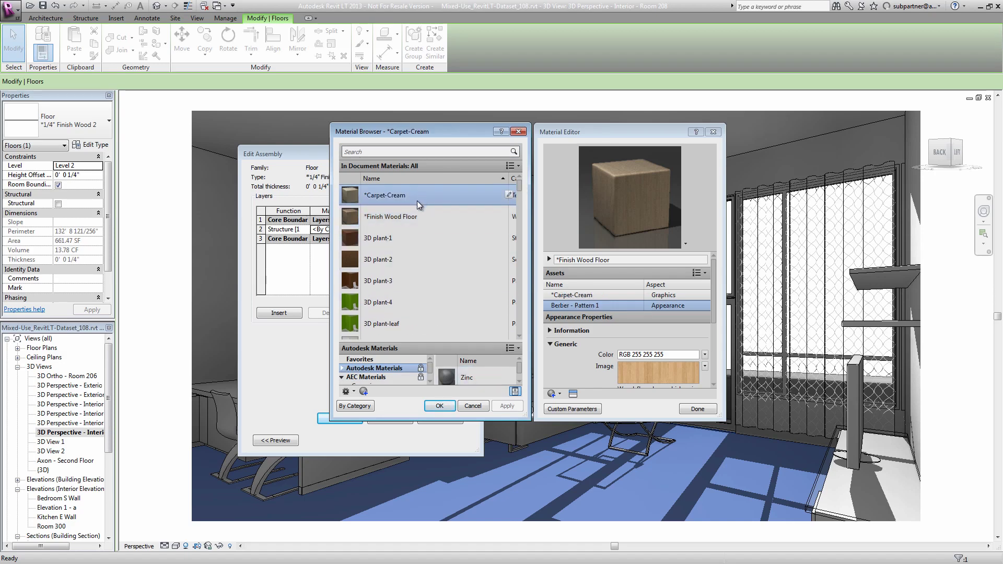
click(410, 222)
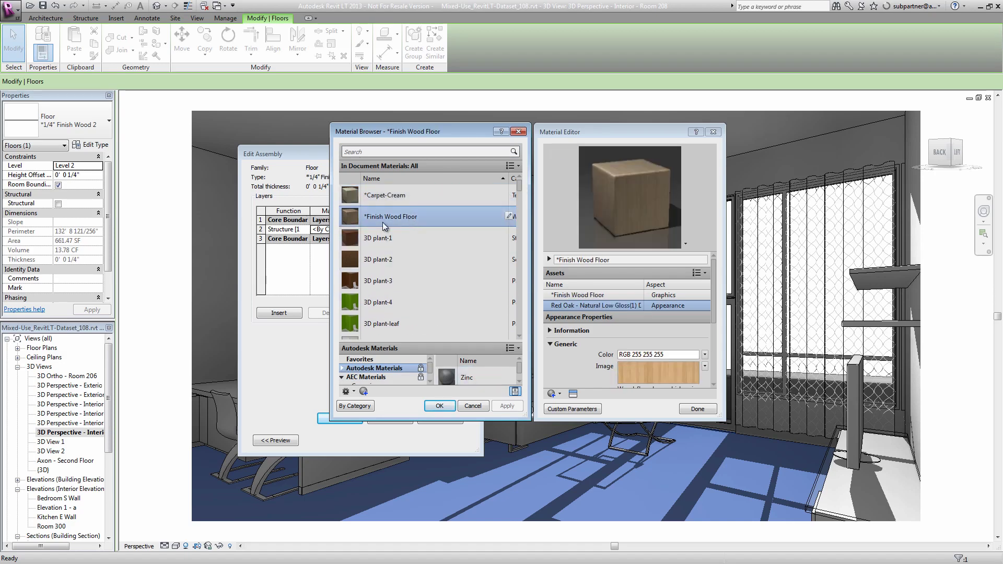
mouse_move(636, 373)
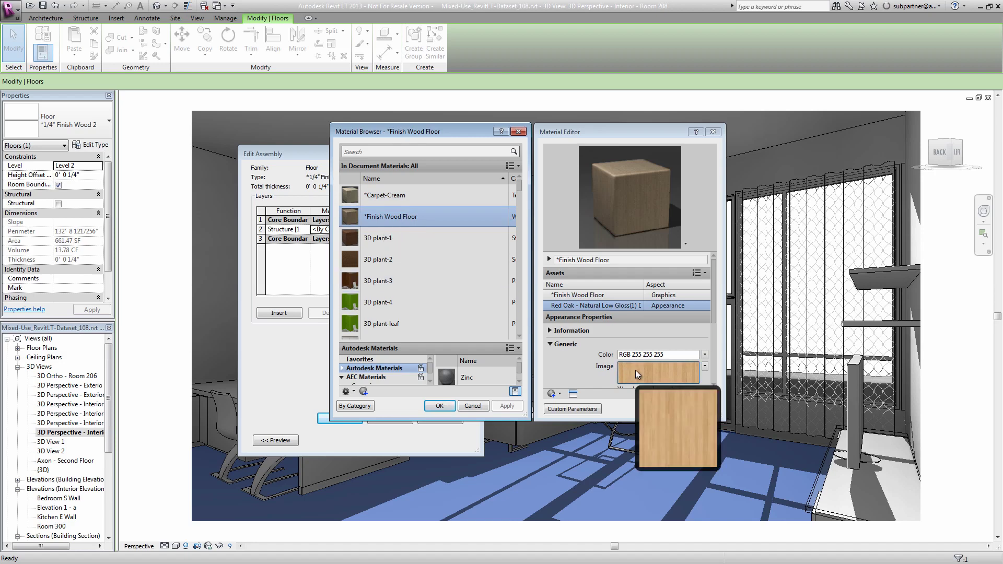
click(440, 407)
click(335, 419)
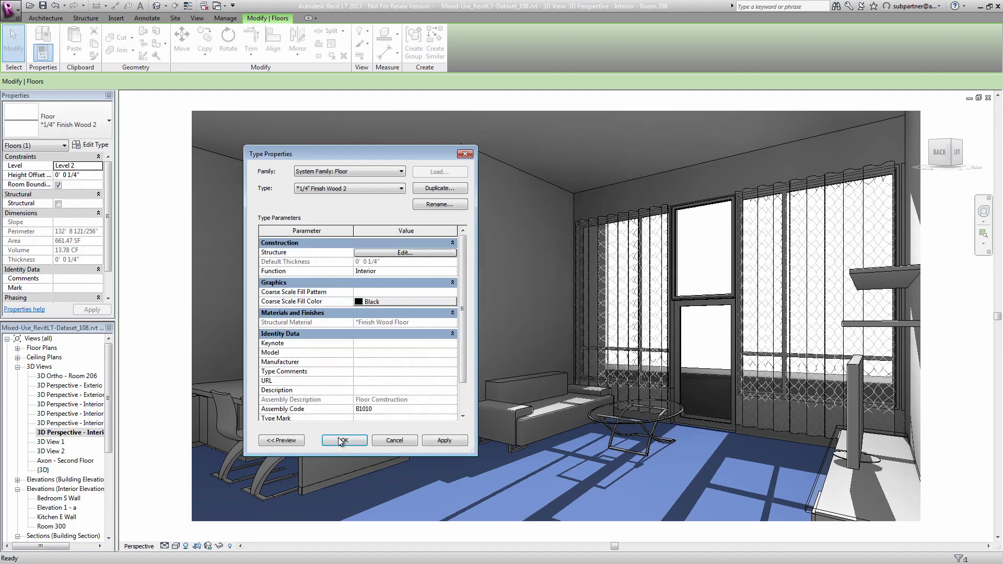
click(343, 440)
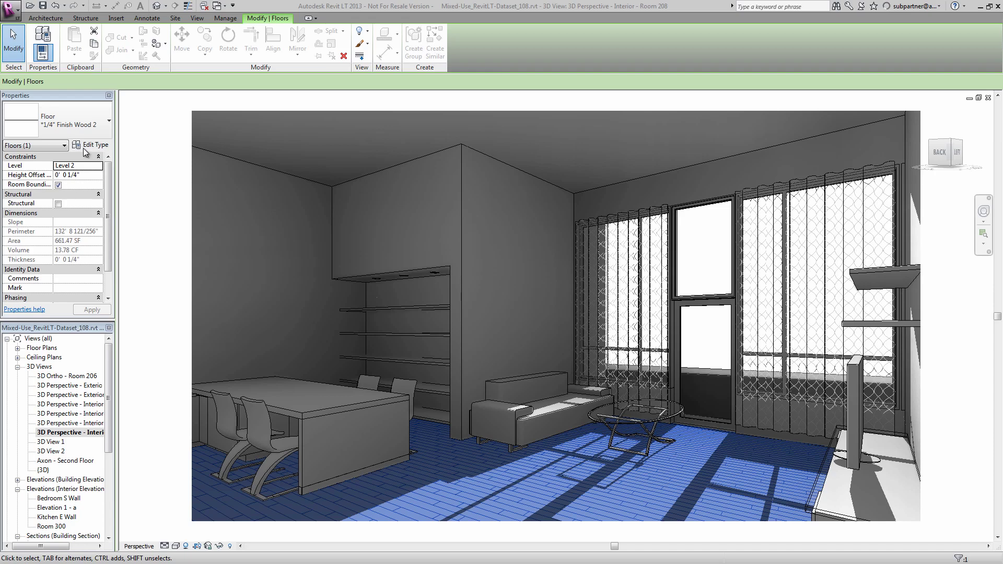
- Set up a cloud rendering of 3D Perspective - Interior - Room 208 with Still Image as the output type
click(201, 22)
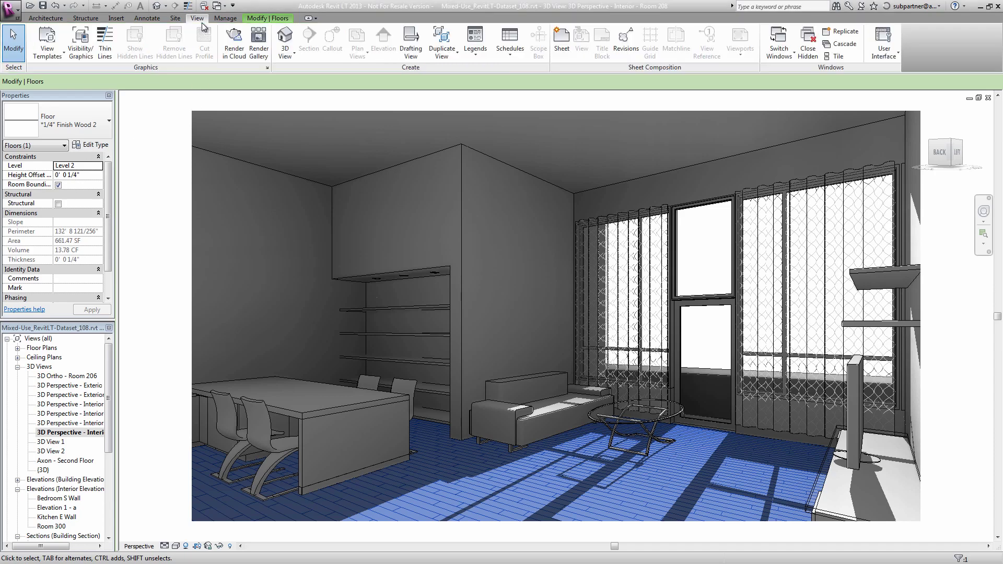
click(227, 61)
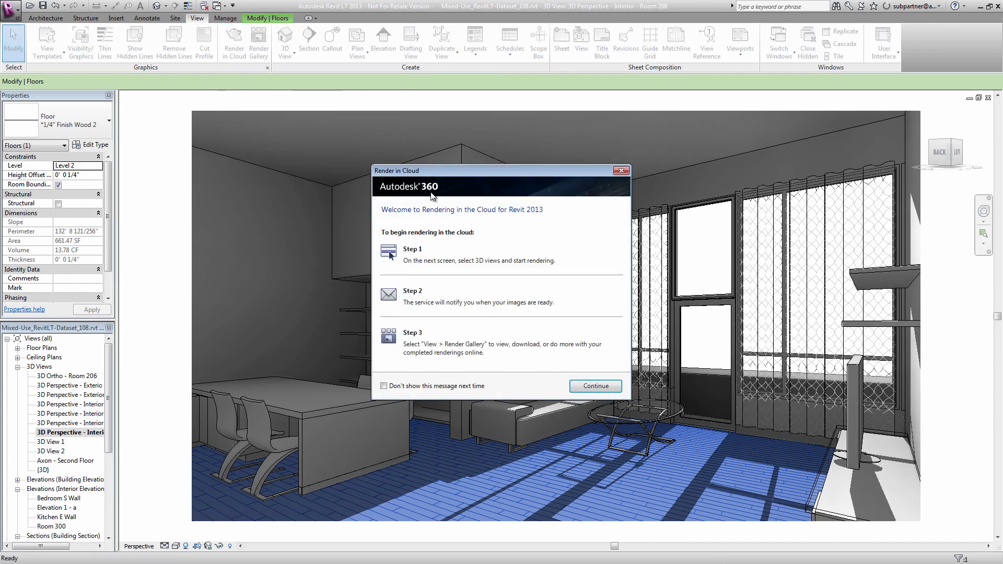
click(579, 387)
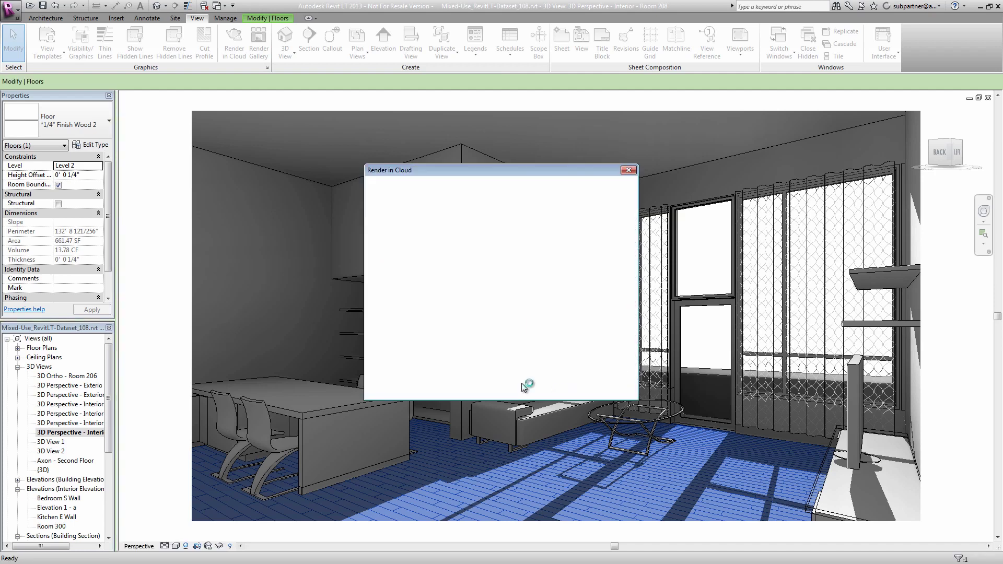
click(621, 235)
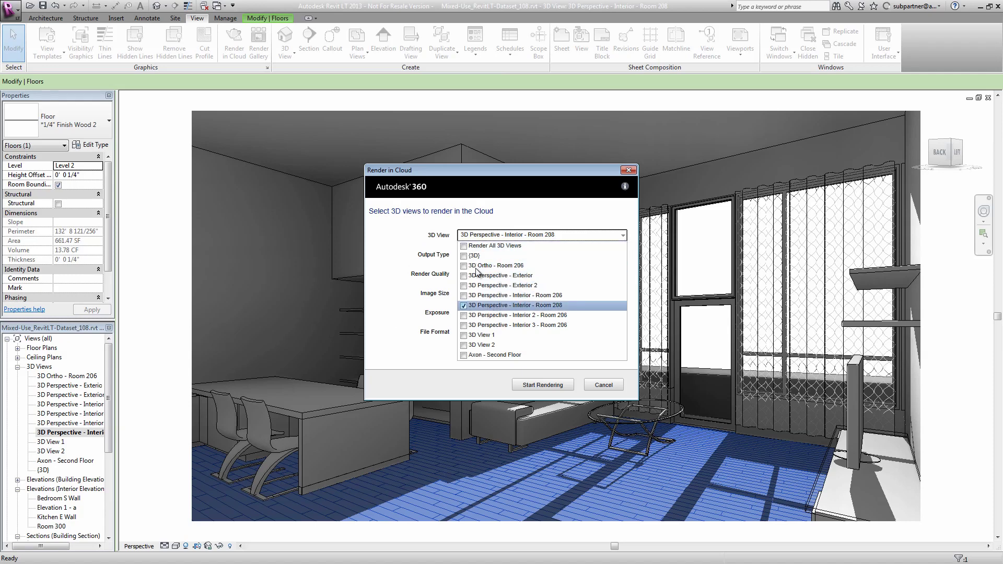
click(380, 262)
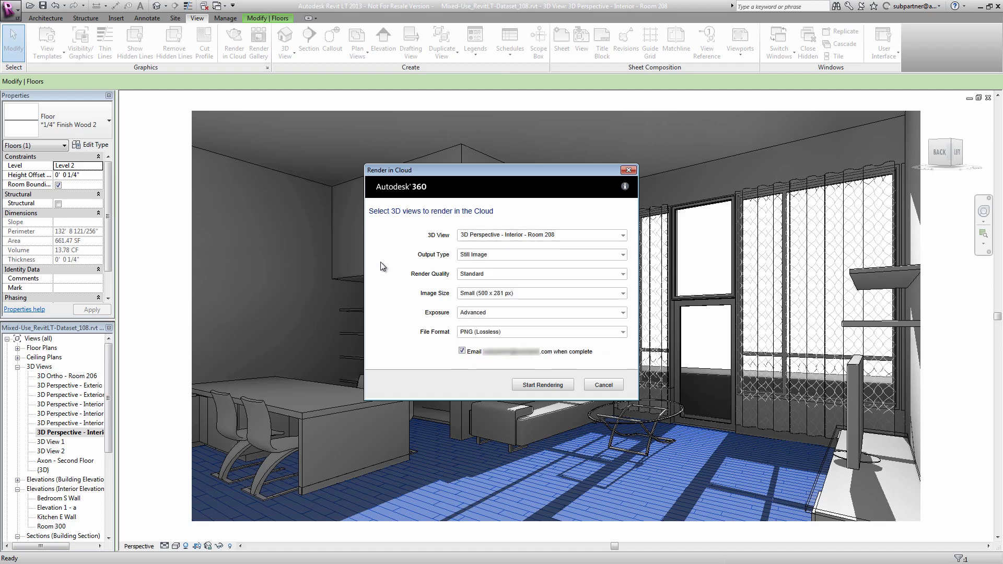
click(505, 256)
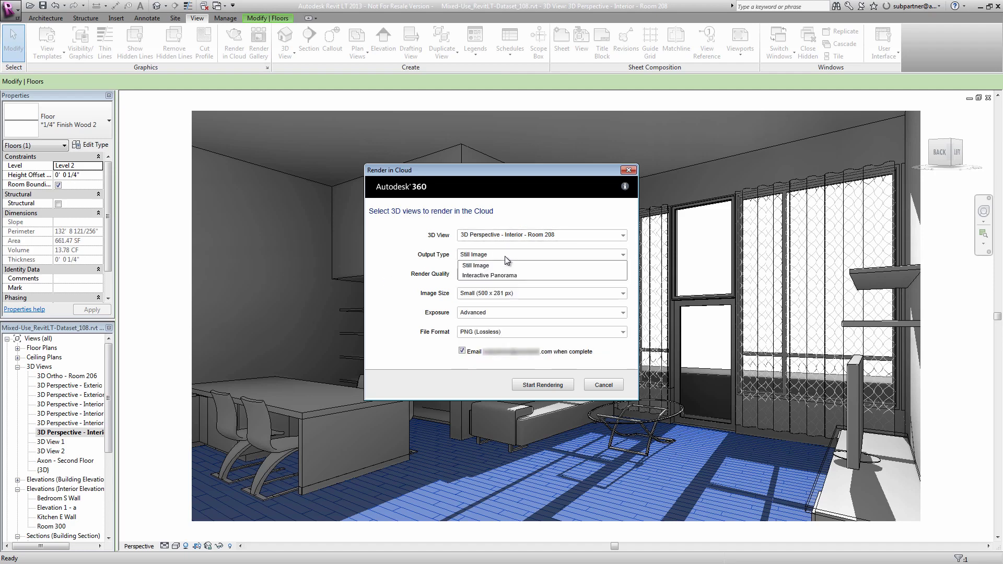
click(504, 256)
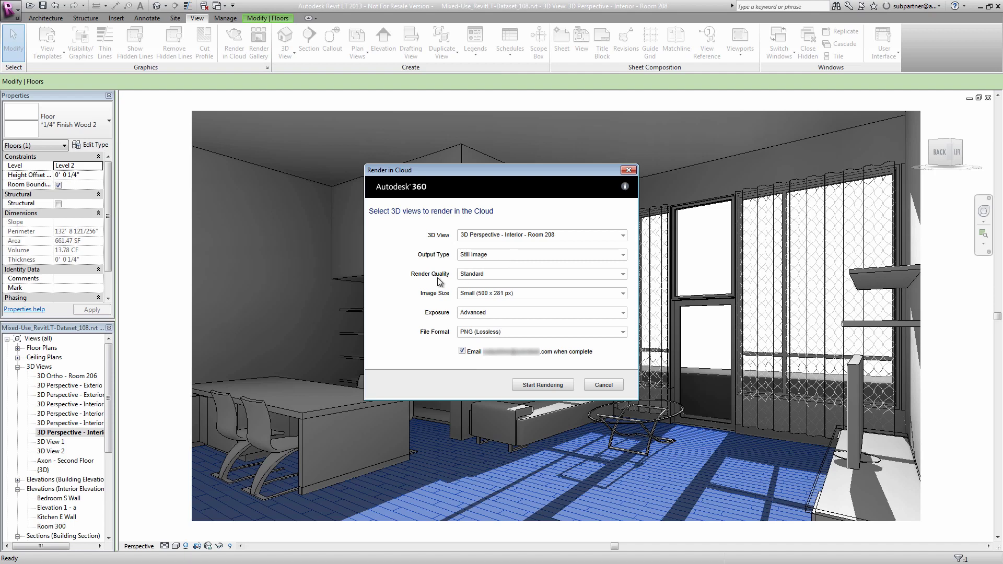
- Set the render quality to High and the image size to Medium (1000 x 563 px), and start rendering in the background
click(499, 274)
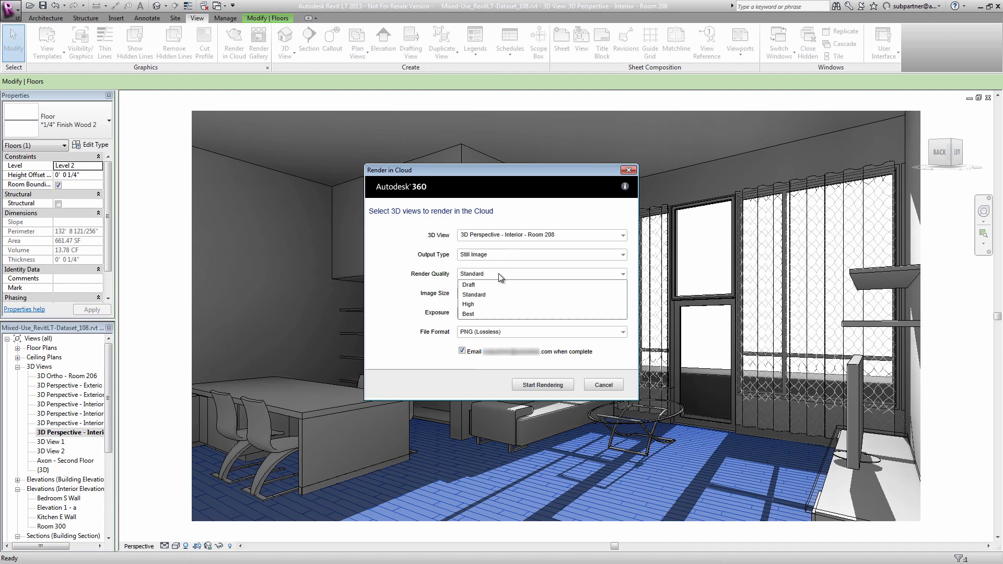
click(475, 304)
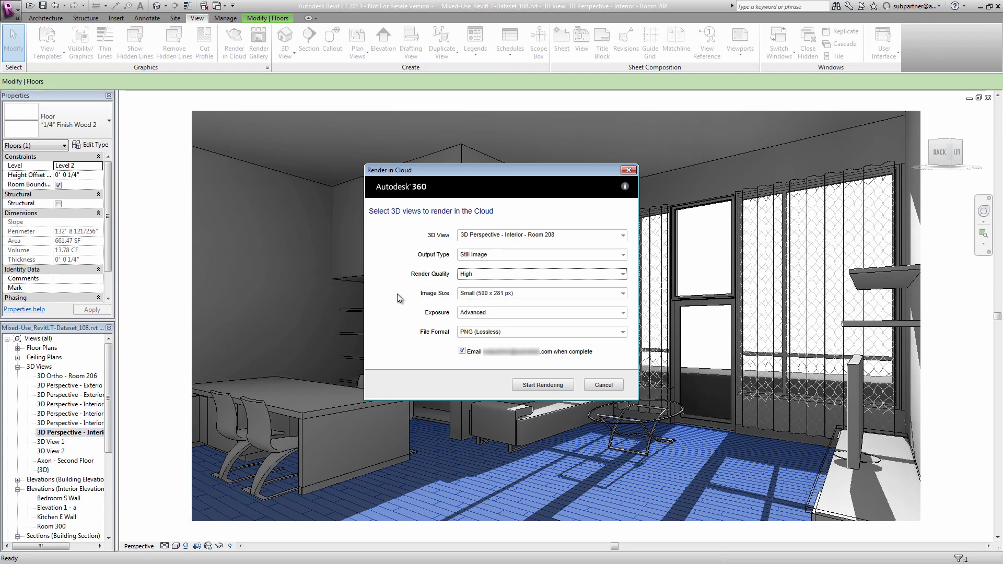
click(524, 293)
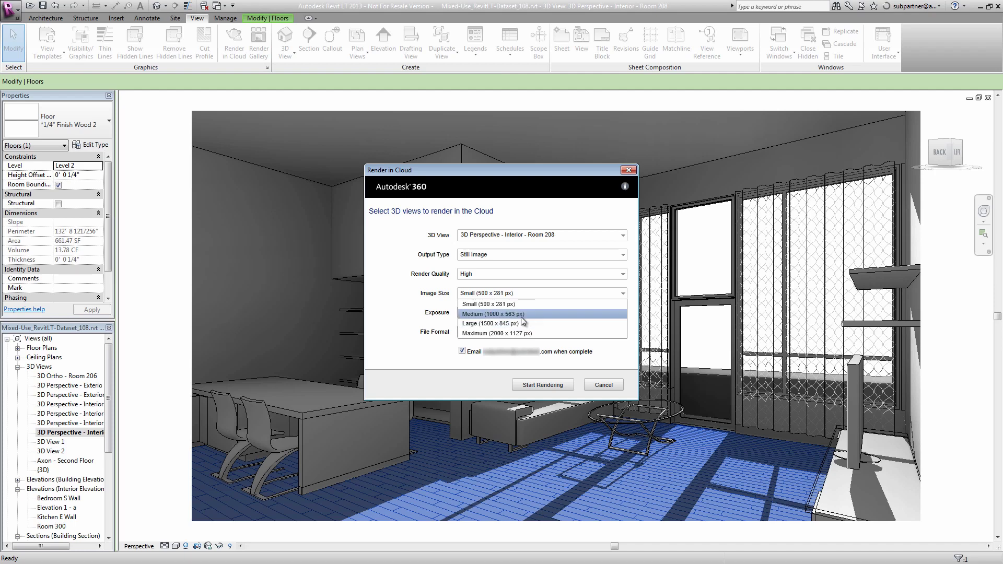
click(521, 315)
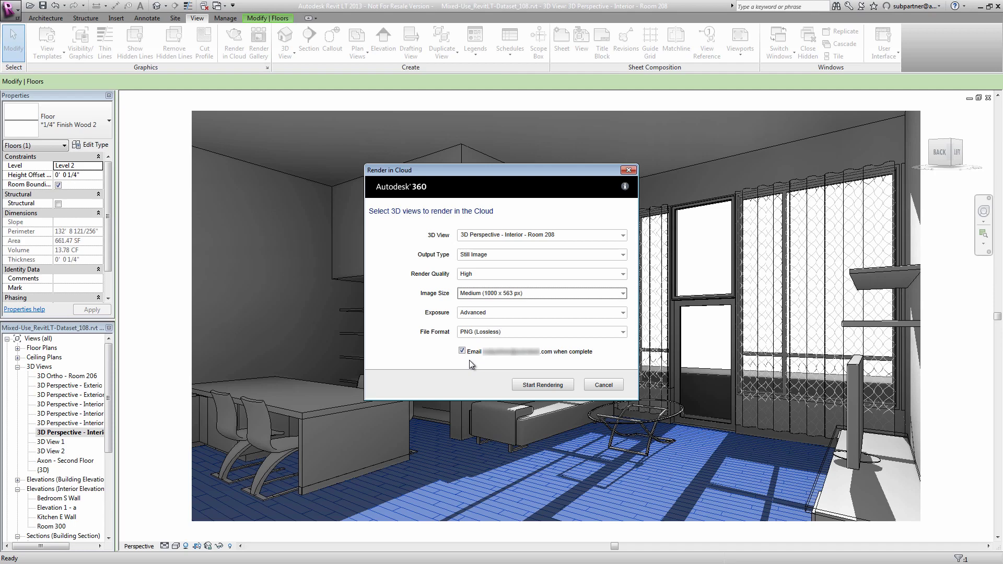
click(567, 390)
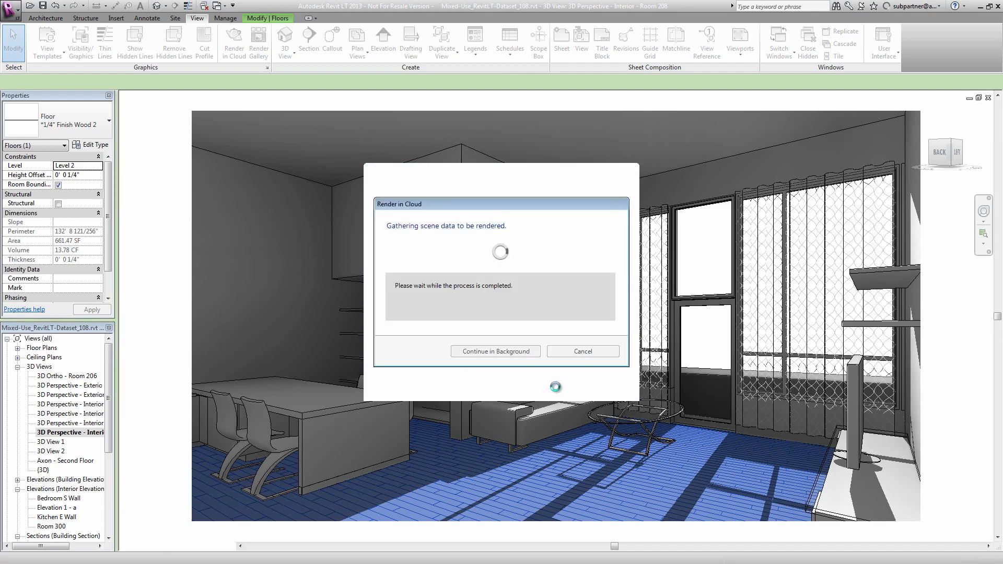
click(534, 355)
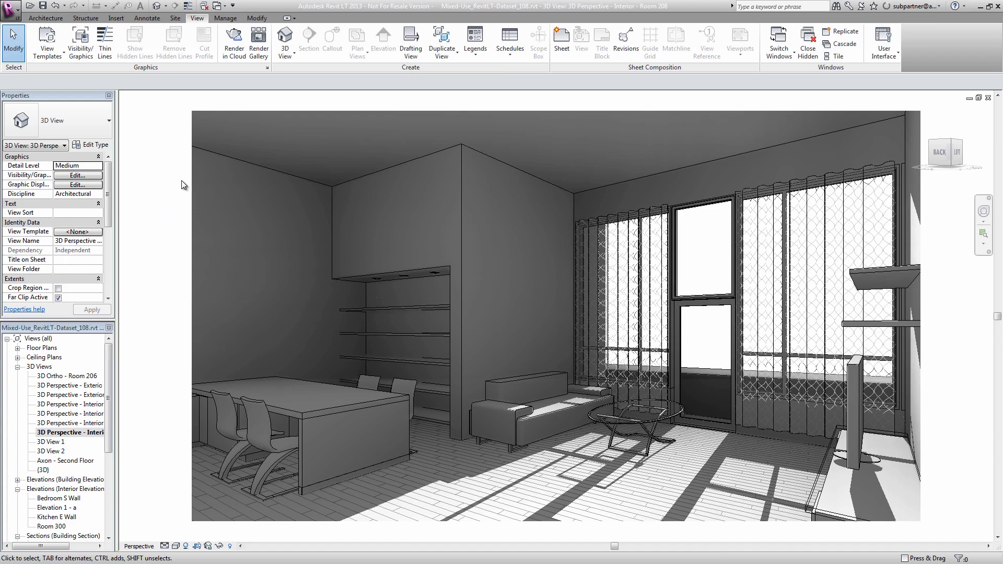
- Switch to the Autodesk 360 Render Gallery in the browser and view the last two renderings of Mixed-Use_RevitLT-Dataset_108
click(257, 58)
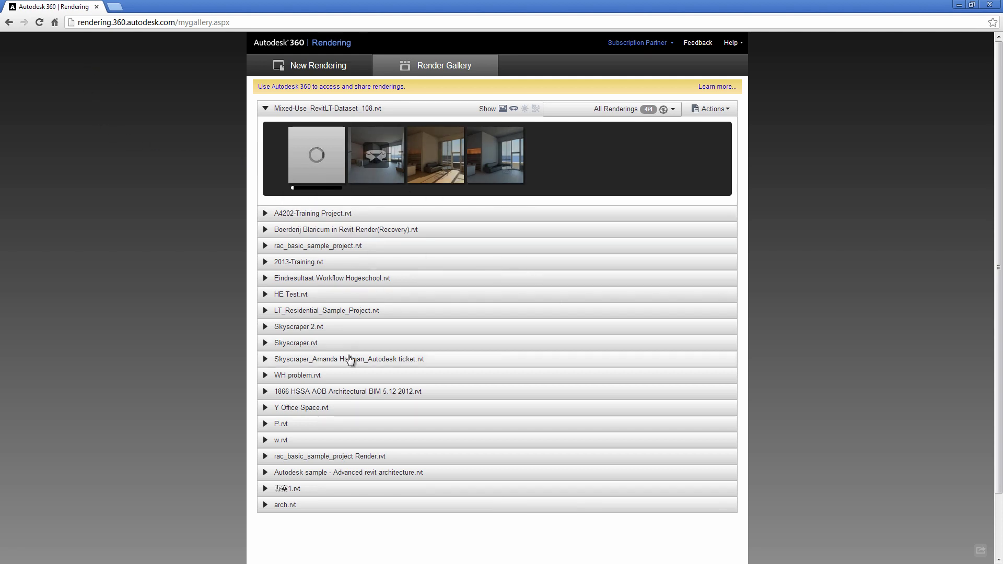
mouse_move(486, 172)
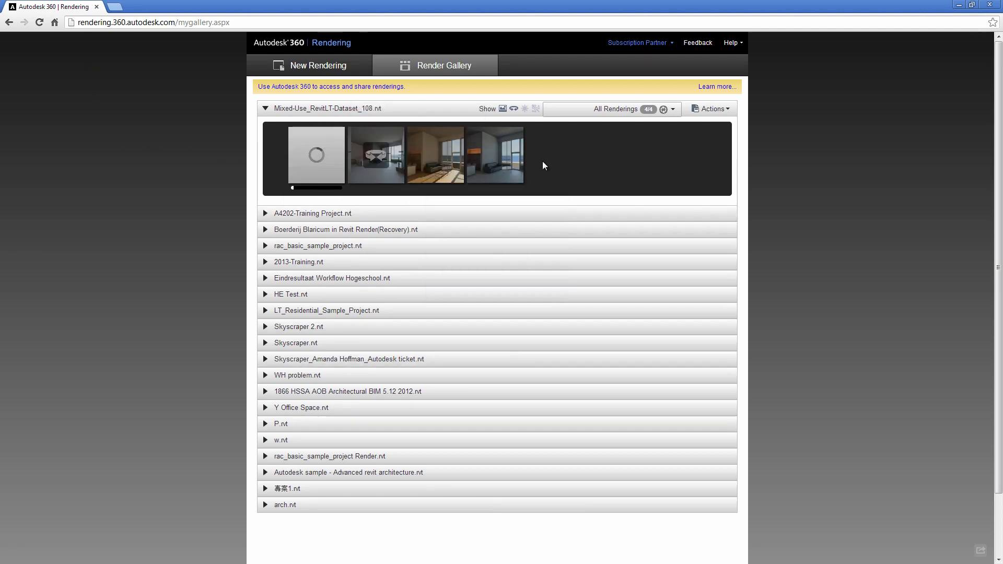
click(441, 175)
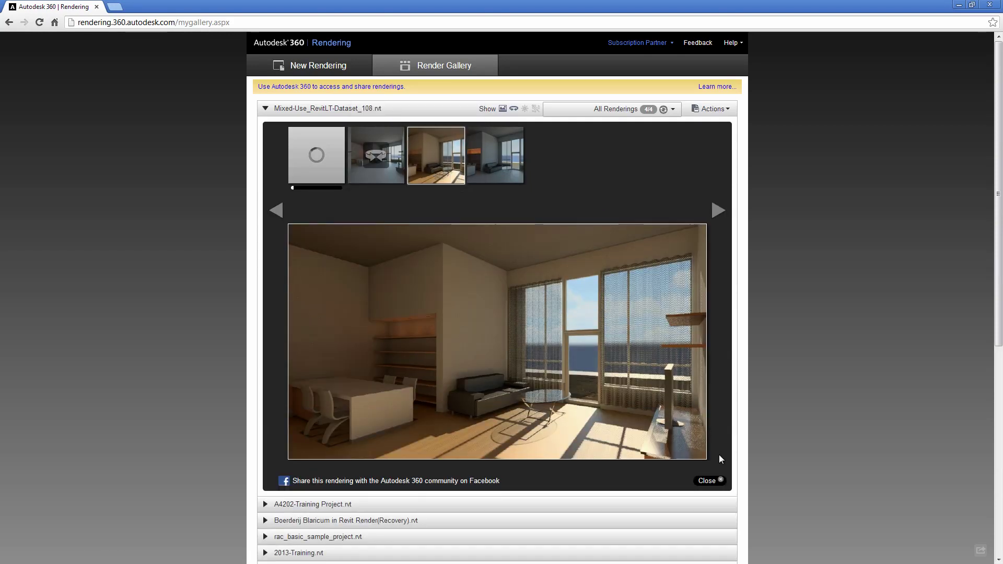
right_click(492, 337)
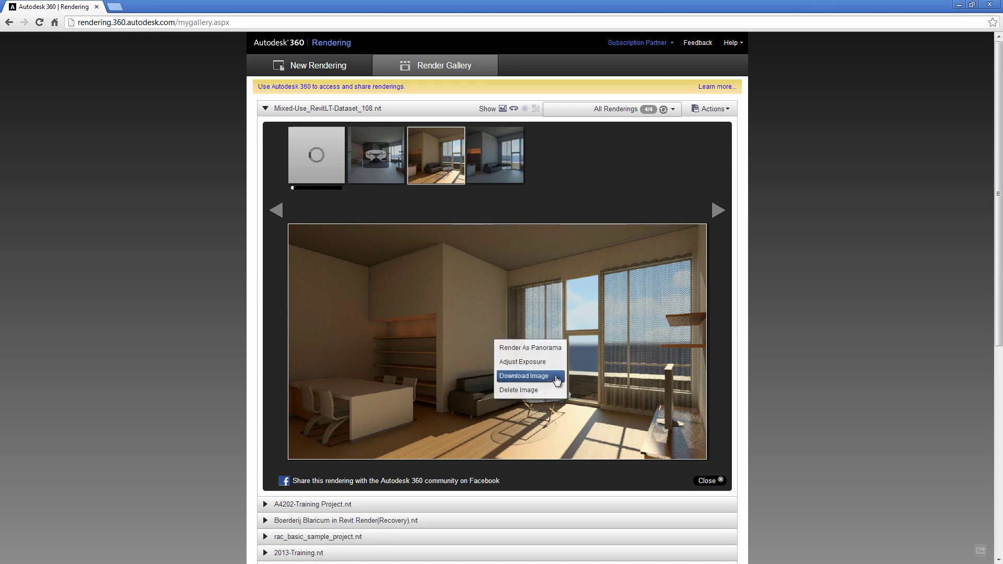
click(497, 163)
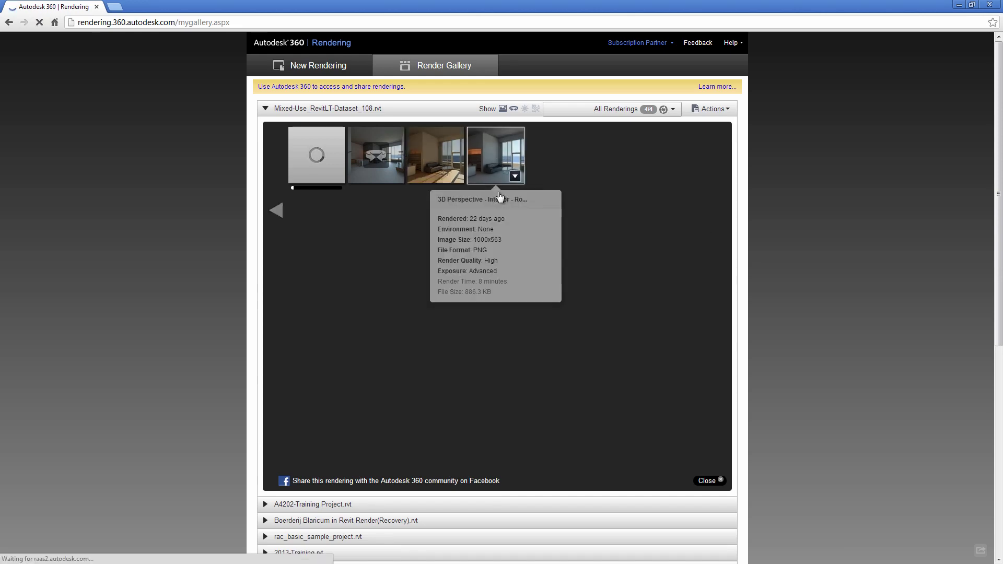